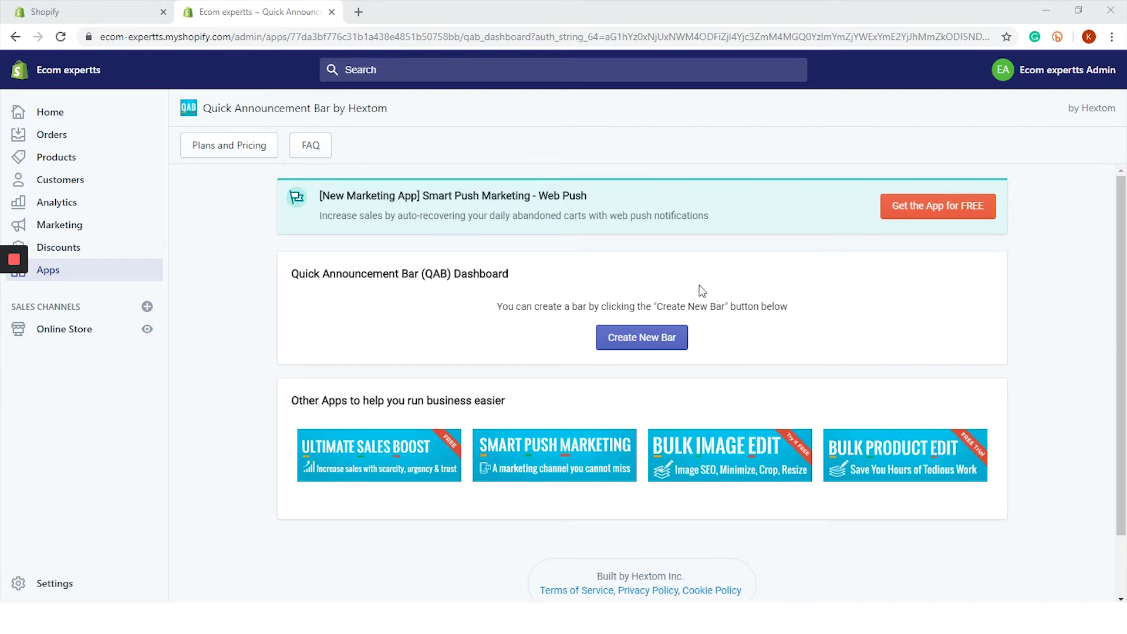
Step: From the empty Hextom dashboard, start creating a new announcement bar
left_click(658, 348)
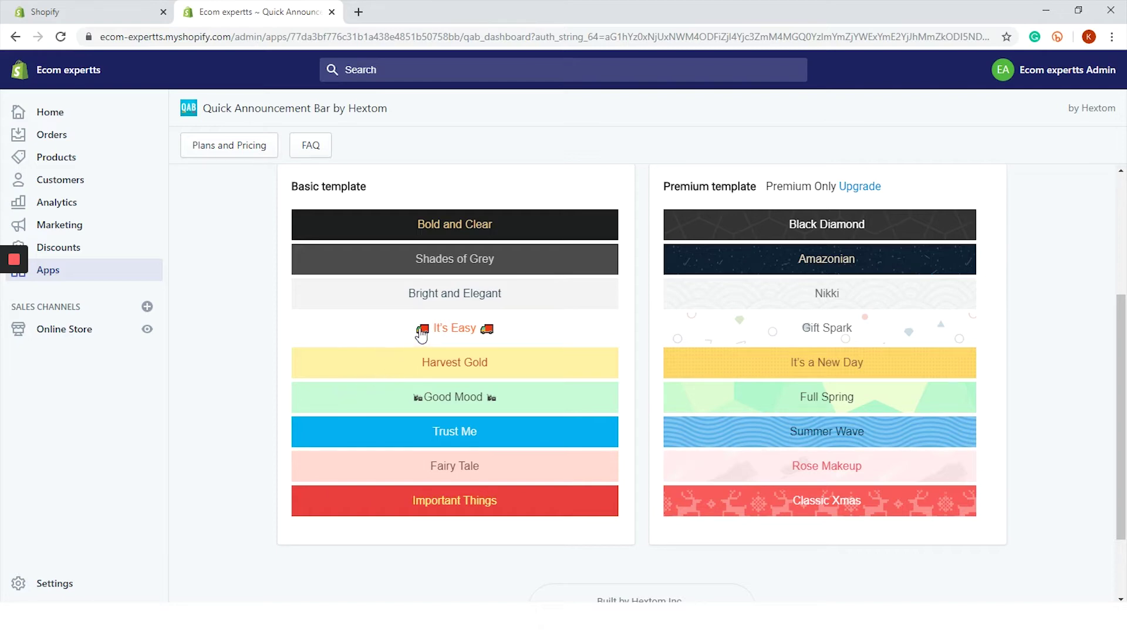
Step: Choose the It's Easy basic template for the new bar
left_click(420, 334)
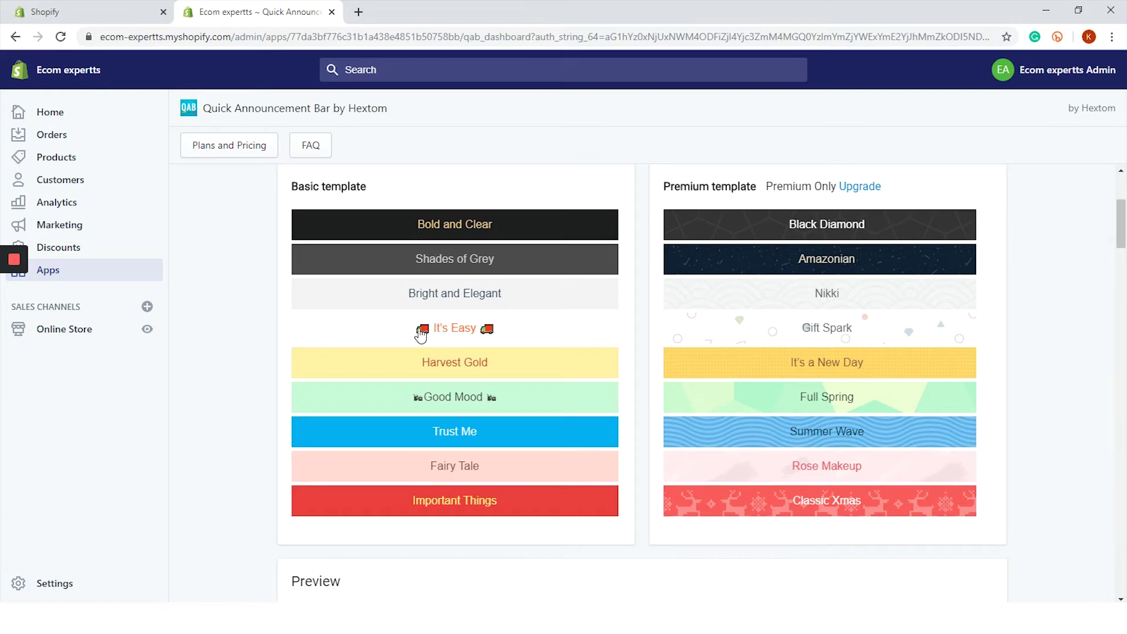
scroll(420, 334, "down", 6)
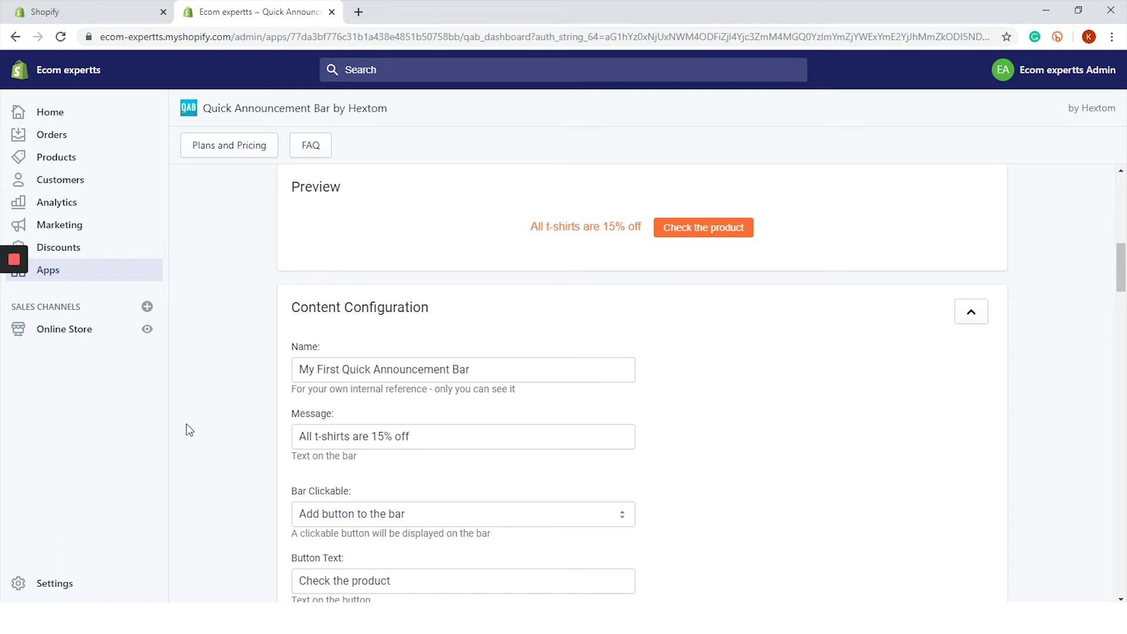
Step: Name the bar 'Fall/Winter Sale' with message 'Exclusive Weekend Sale! Get 20% Off Entire Order!'
triple_click(325, 375)
type("Fall")
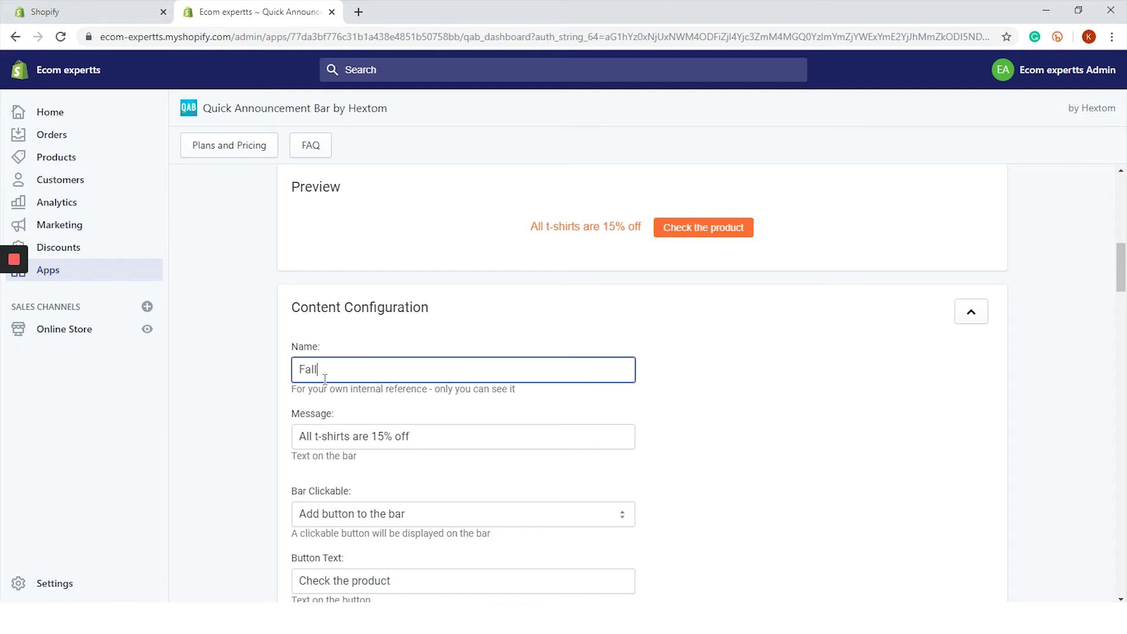
type("/Winter Sale")
triple_click(322, 437)
type("Exclusive Weekend Sal")
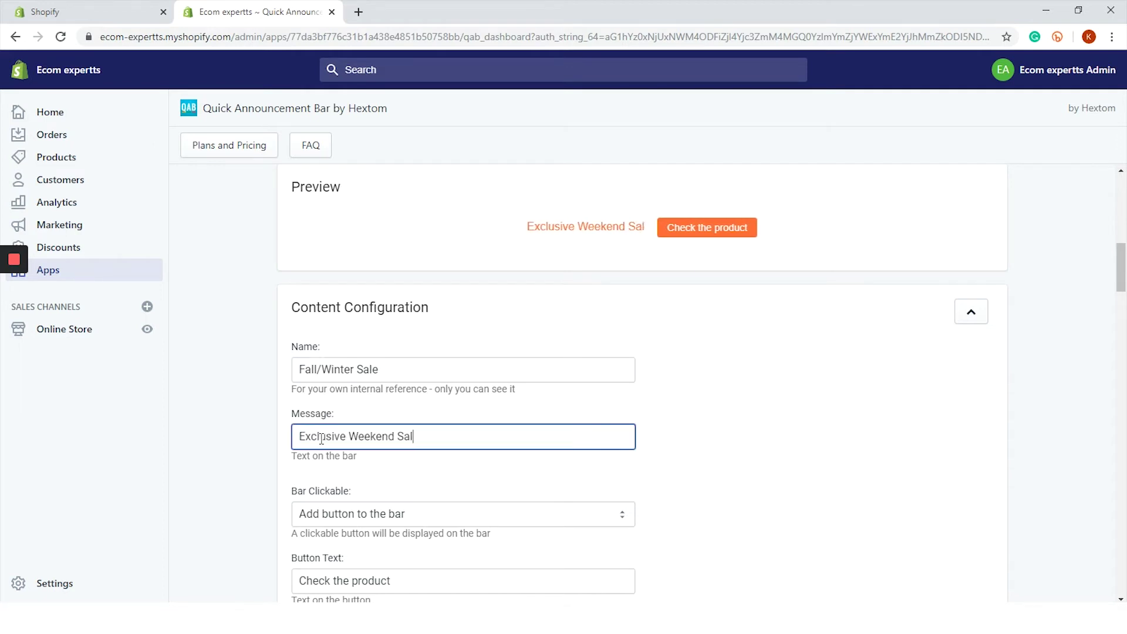
type("e! Get 20% Off ")
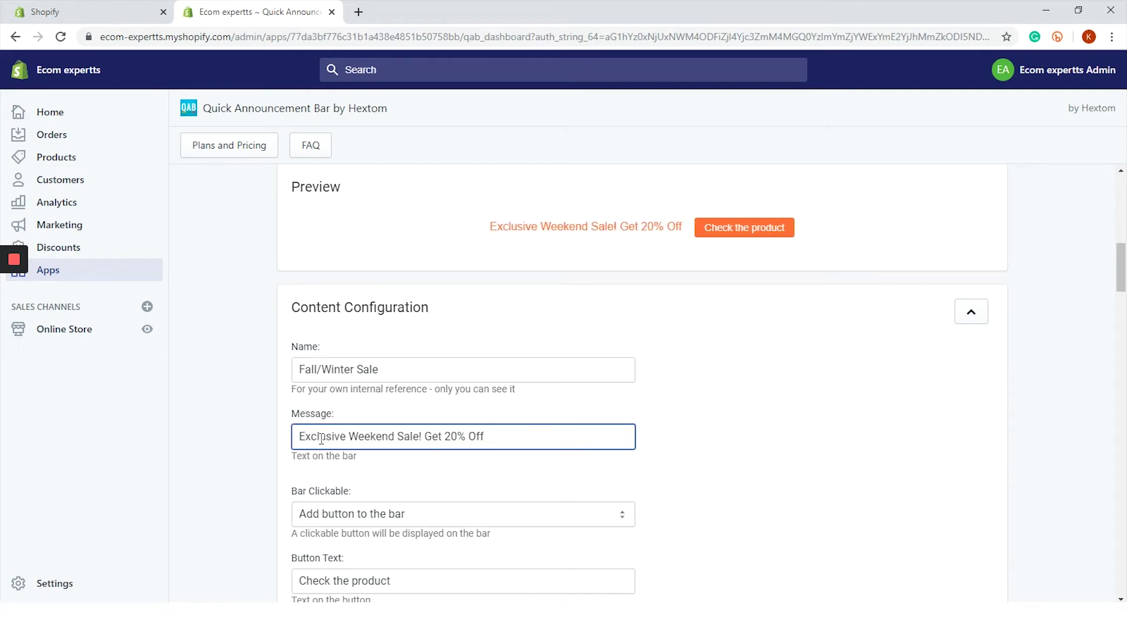
type("Entire Order!")
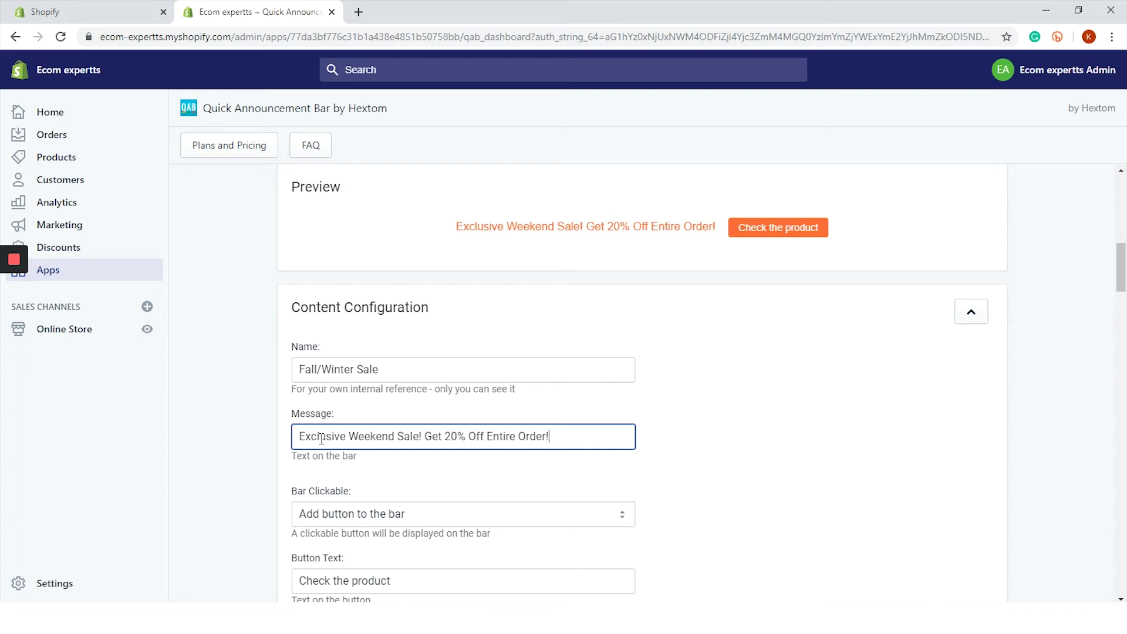
Step: Add a button to the bar labelled 'Get it now!'
left_click(394, 514)
left_click(572, 298)
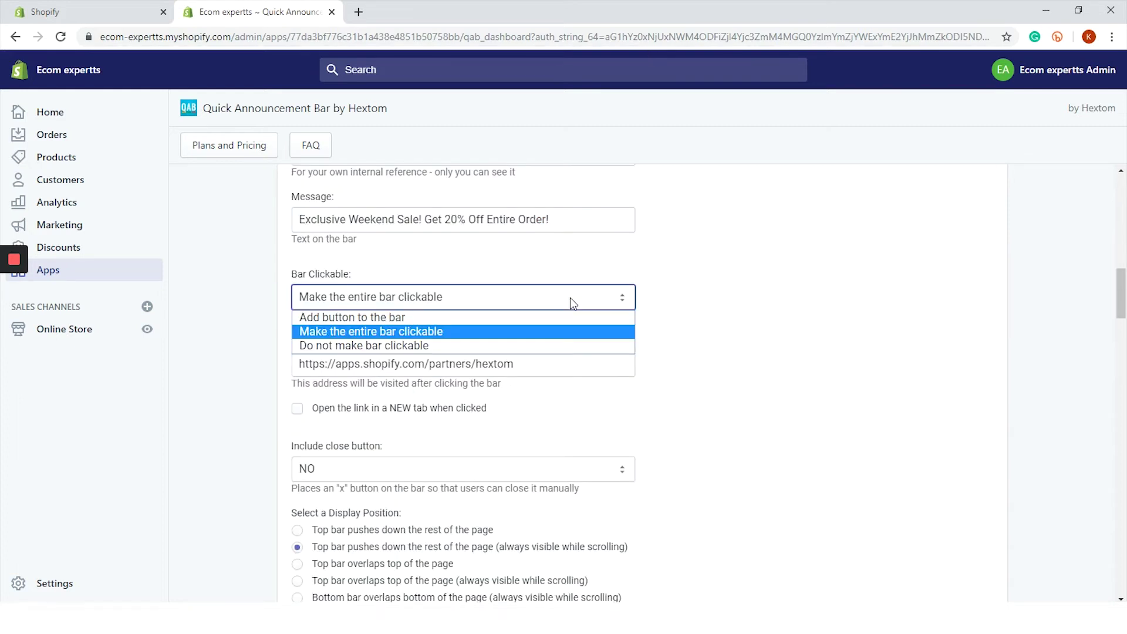
left_click(548, 320)
triple_click(381, 368)
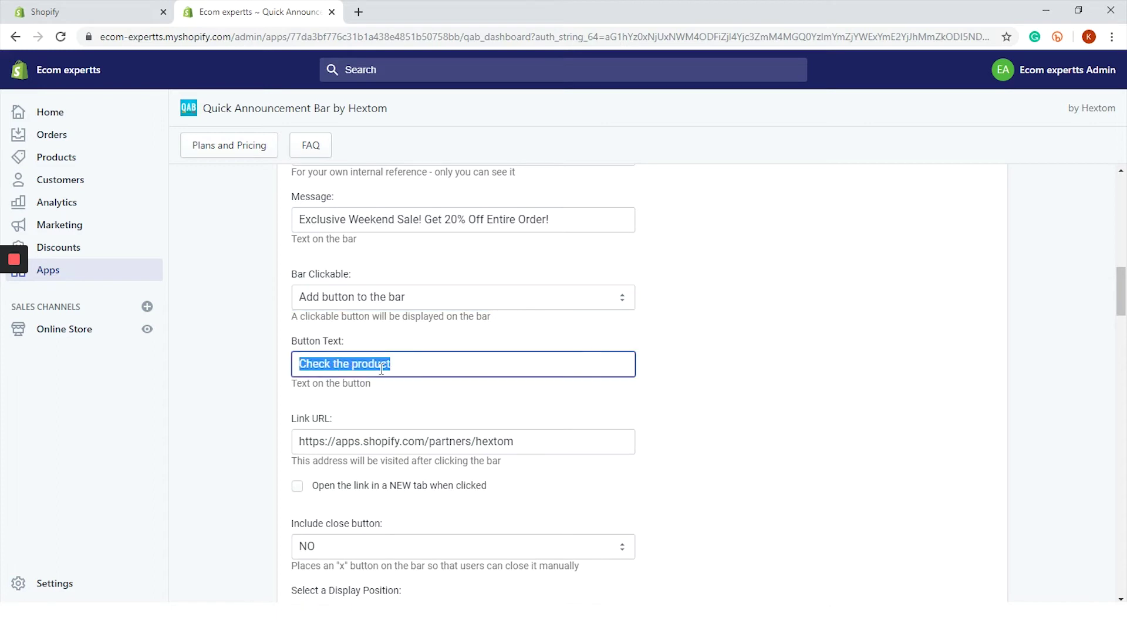
type("Get it now!")
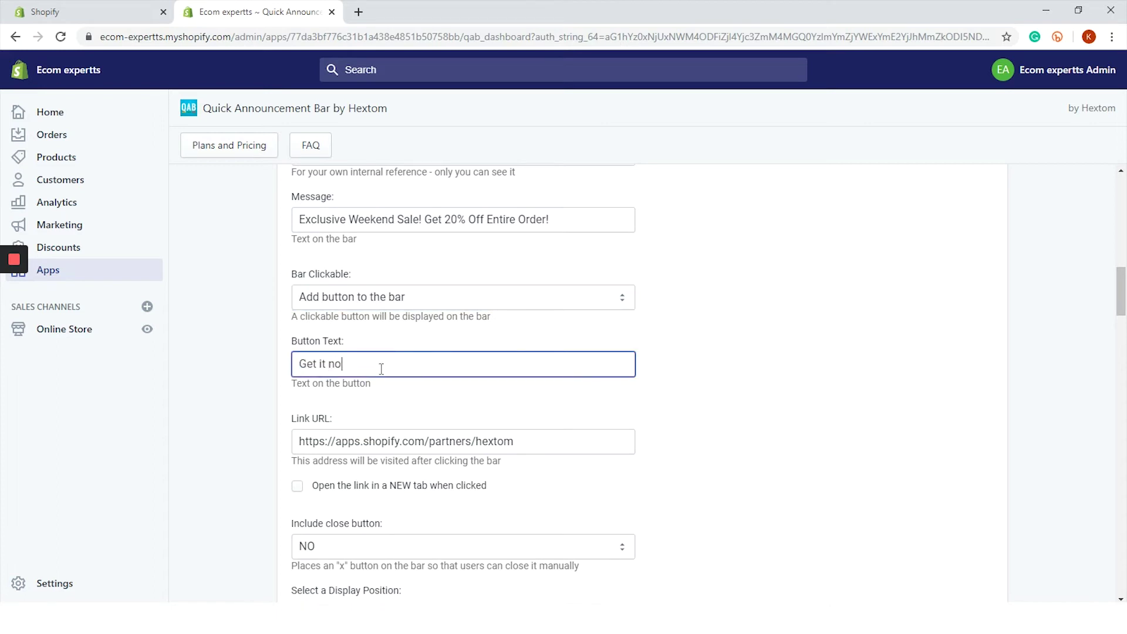
Step: Link the button to the collections/all URL, opening in a new tab
triple_click(374, 440)
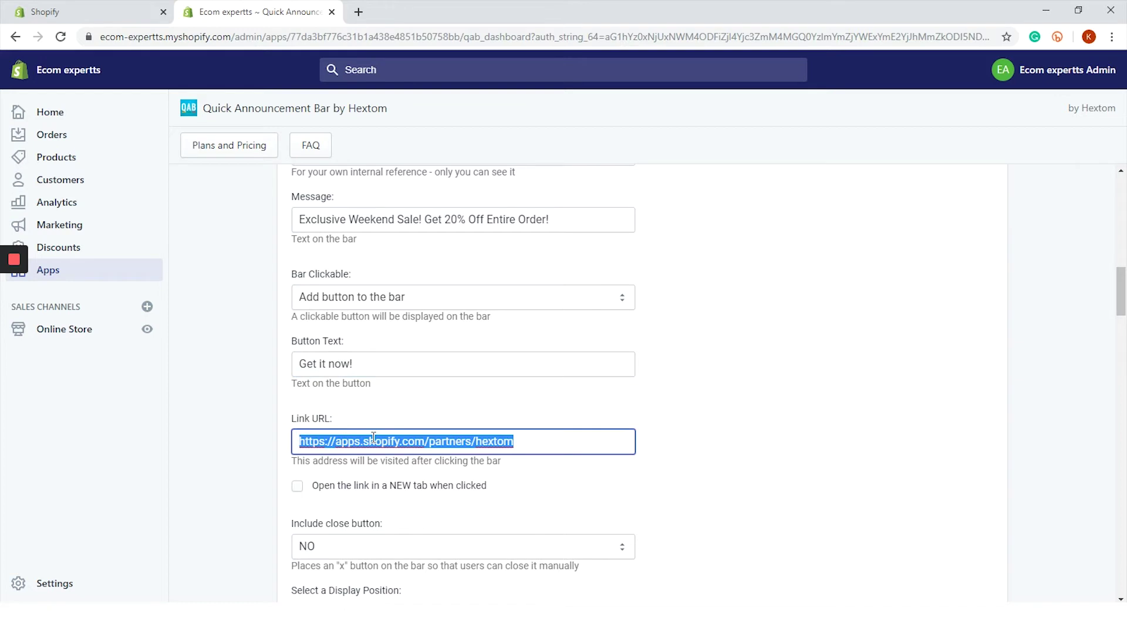
type("https://ecom-expertts.myshopify.com/collections/all")
left_click(645, 487)
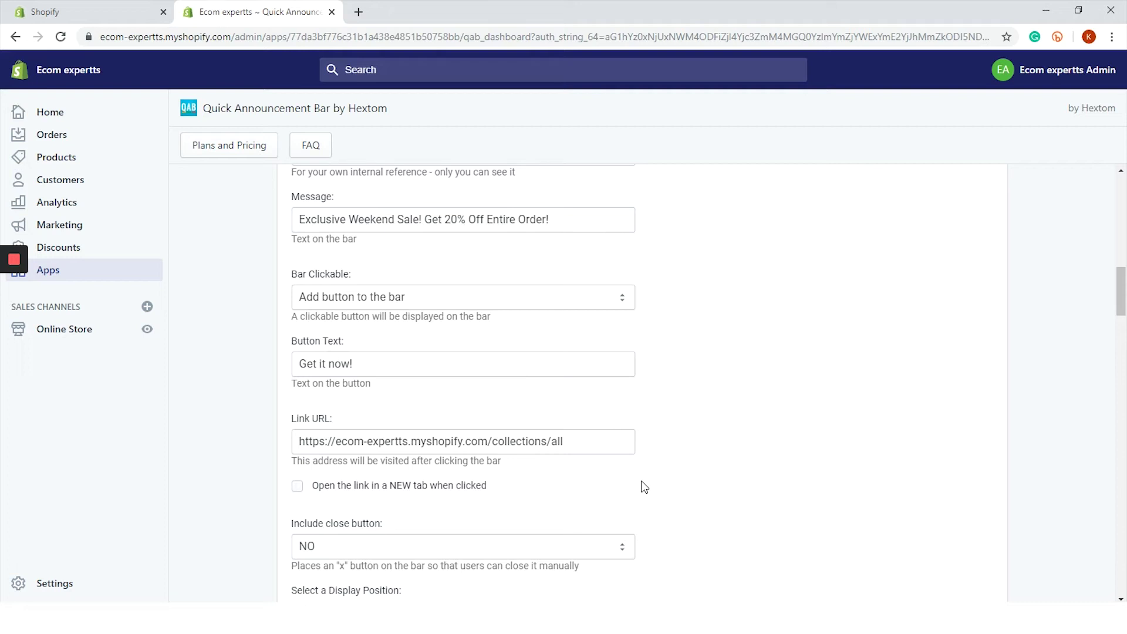
left_click(295, 481)
scroll(689, 503, "down", 7)
scroll(689, 504, "up", 4)
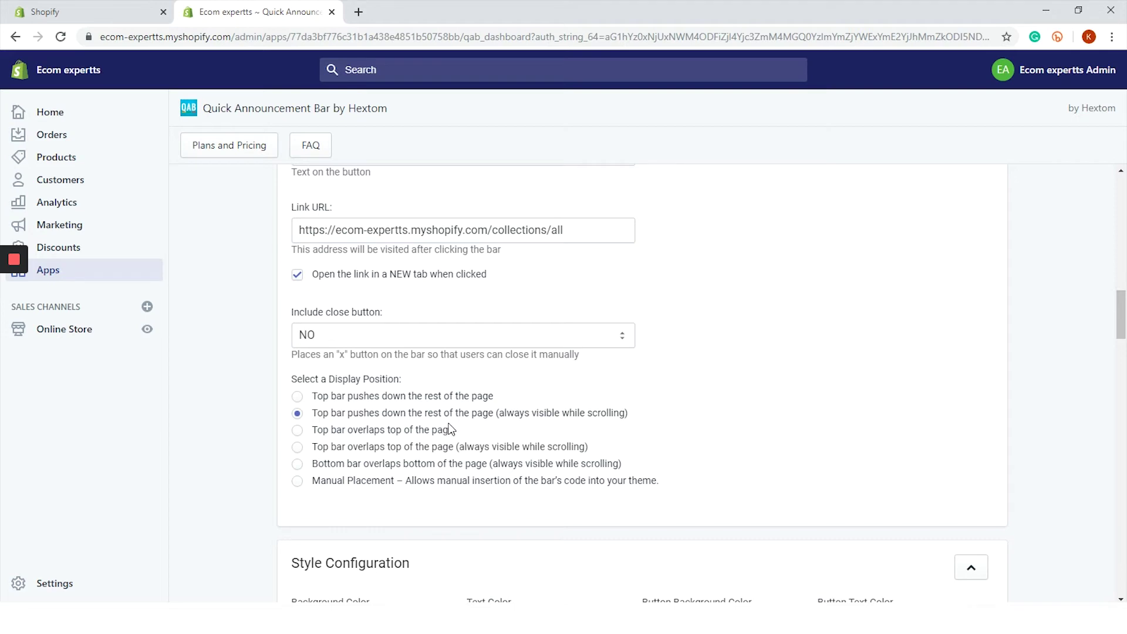
scroll(366, 417, "down", 7)
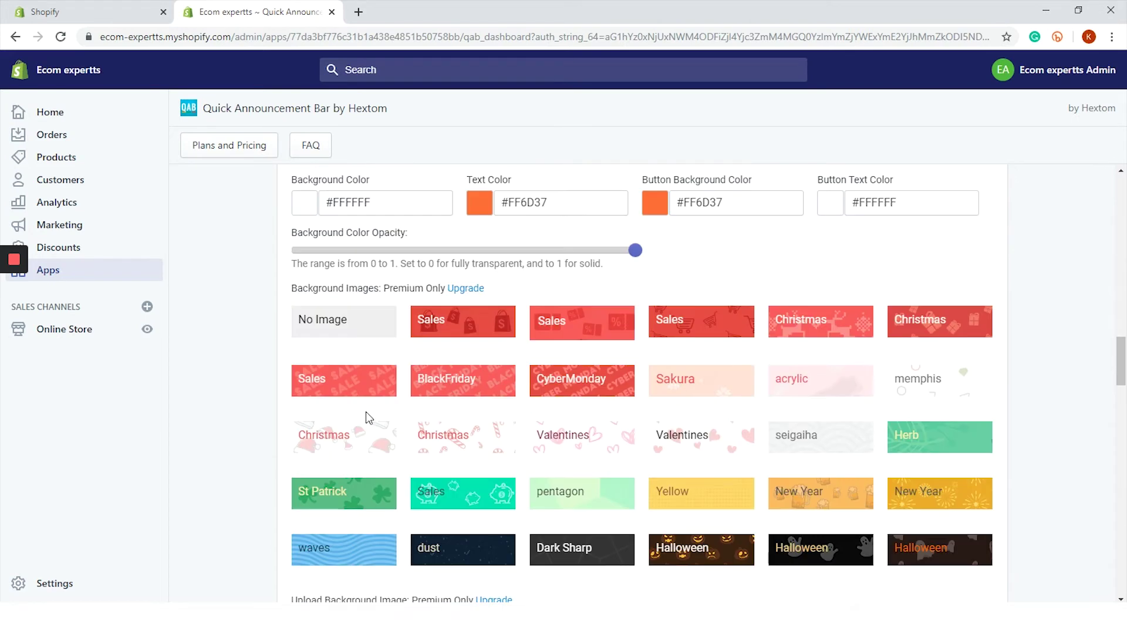
Step: Set the bar's background colour to grey #b0b0b0
left_click(378, 201)
left_click(309, 234)
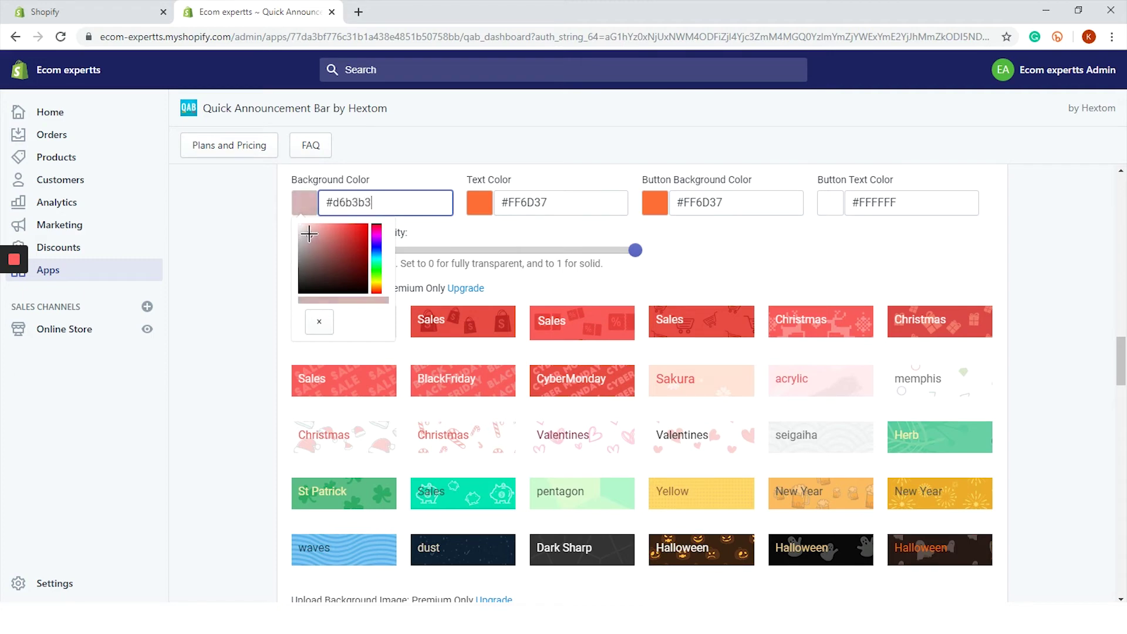
left_click_drag(310, 233, 298, 245)
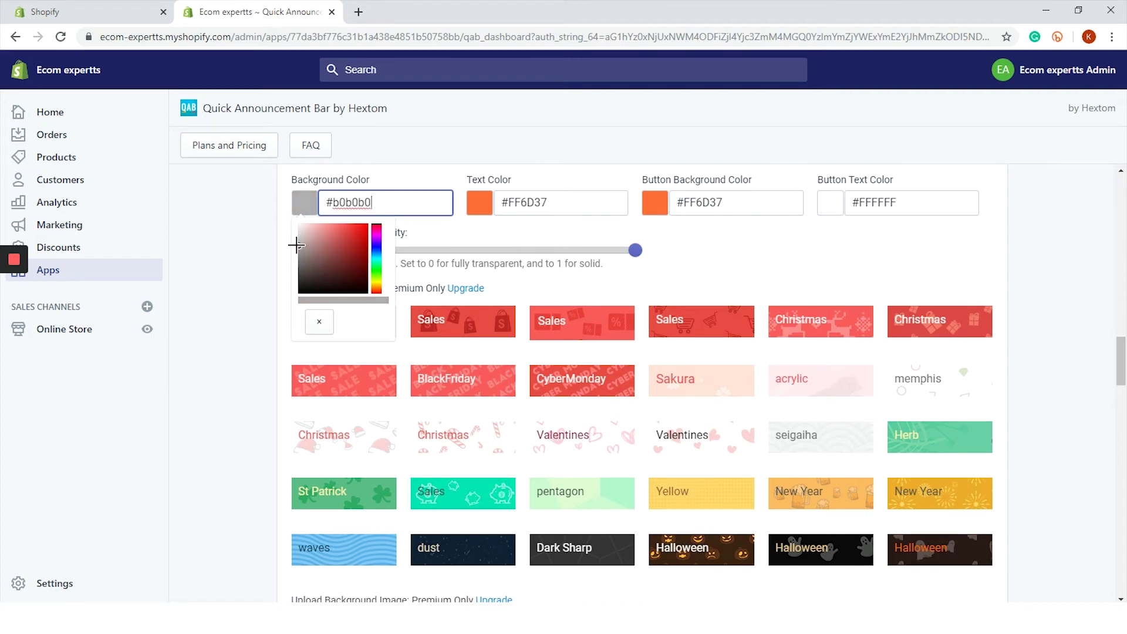
left_click(787, 251)
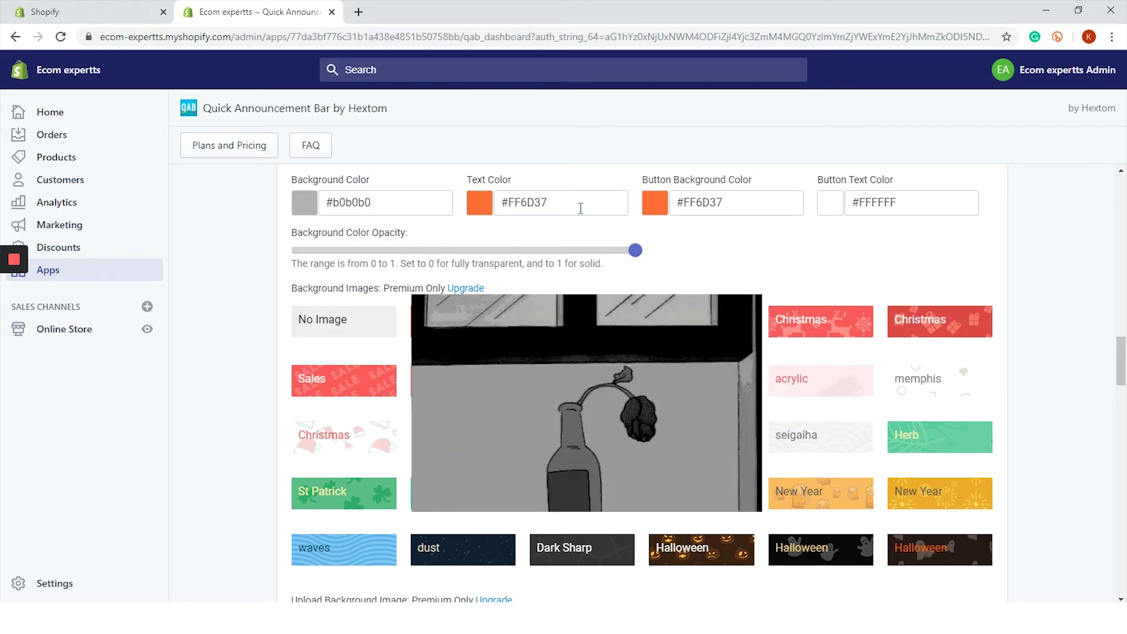
Step: Set the message text colour to dark blue #2d4899
left_click(484, 202)
left_click(552, 246)
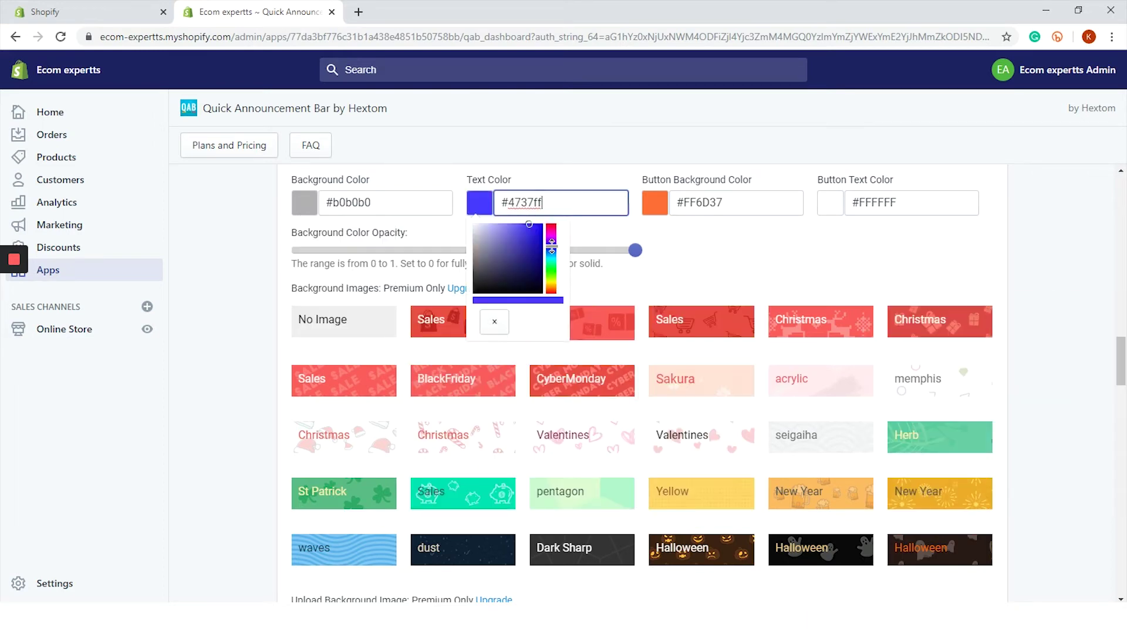
left_click_drag(551, 246, 521, 251)
left_click(766, 251)
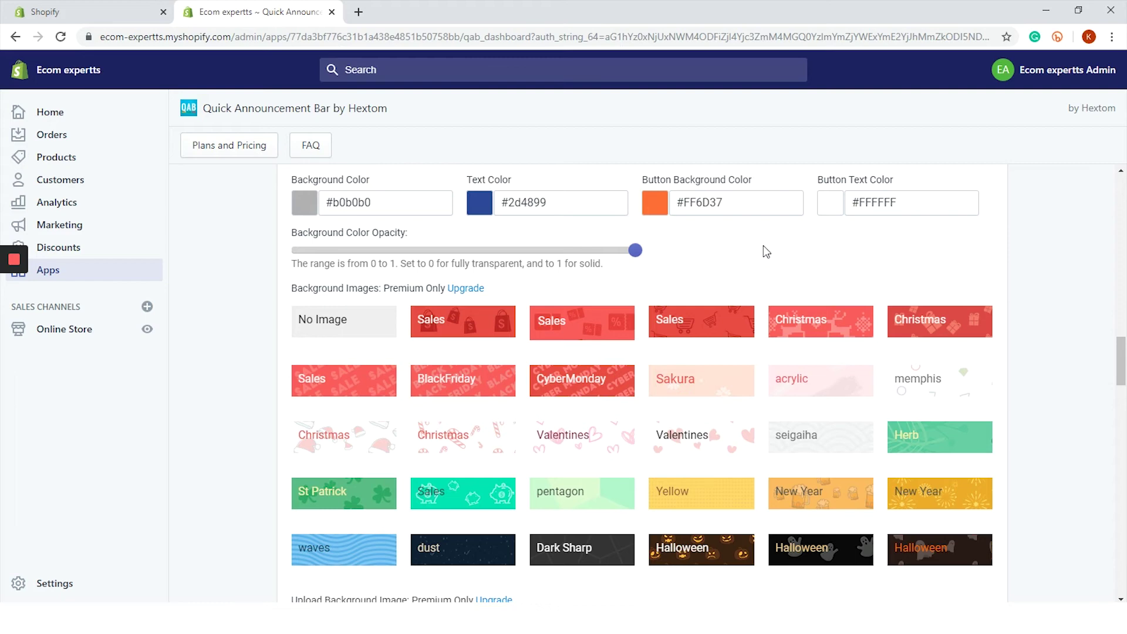
Step: Change the bar's font size from 16 to 12 px
scroll(763, 247, "down", 3)
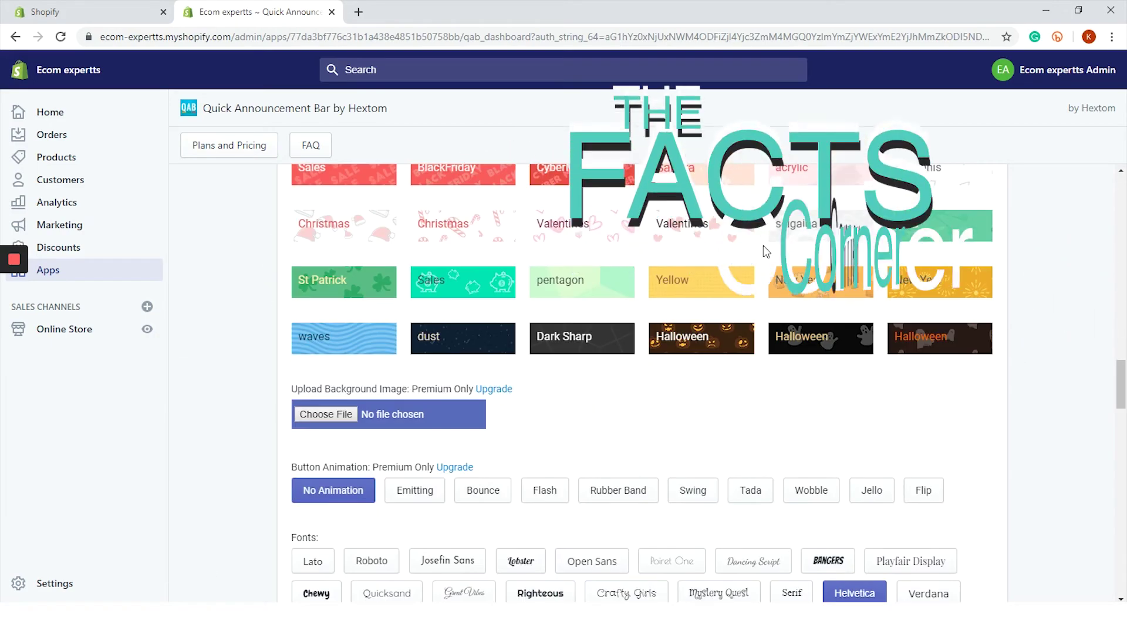
scroll(766, 251, "down", 3)
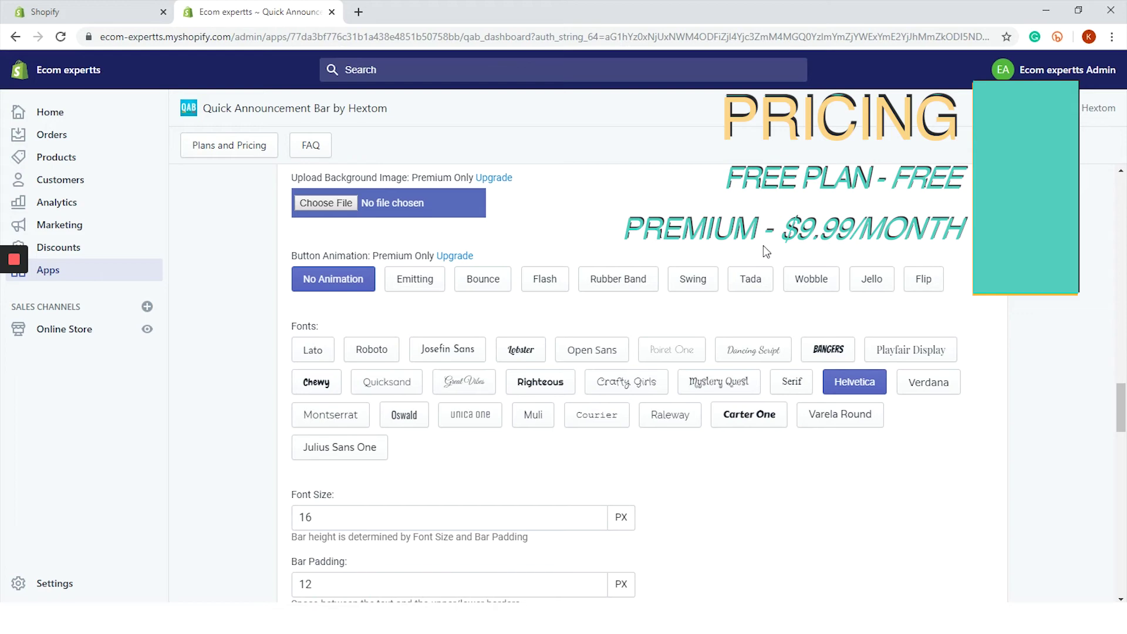
scroll(763, 245, "down", 3)
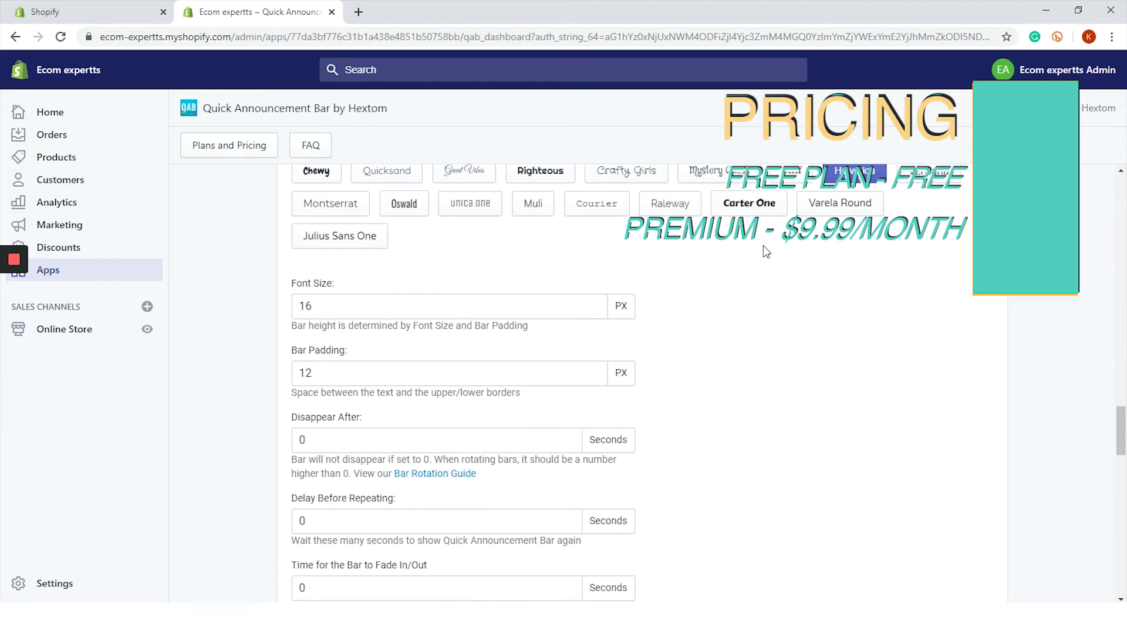
left_click(552, 297)
double_click(552, 297)
type("12")
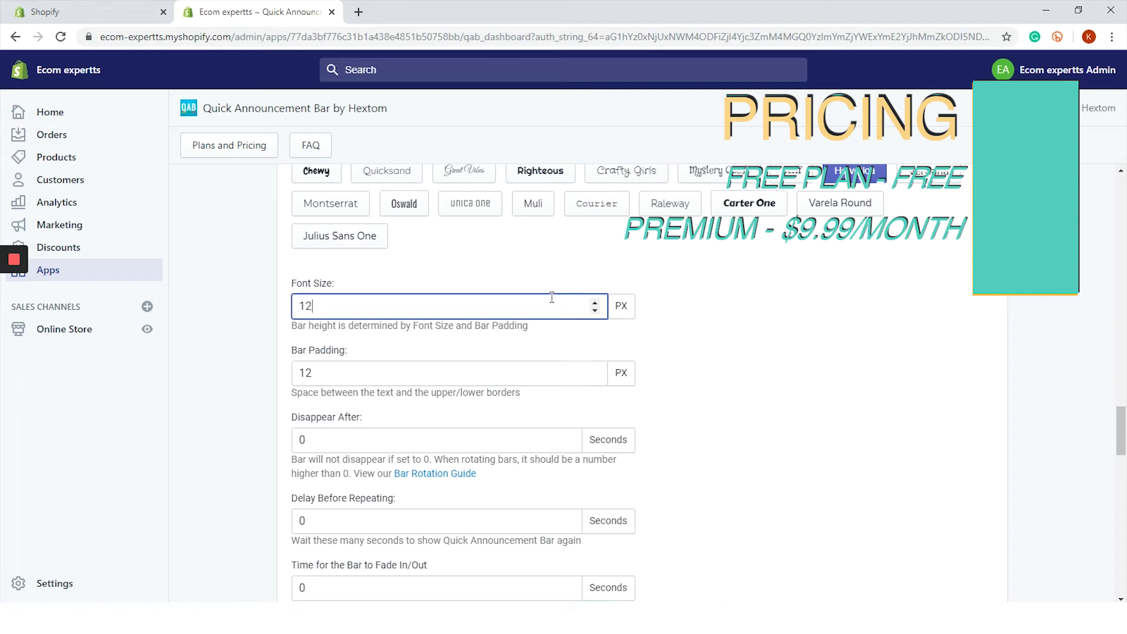
left_click(721, 334)
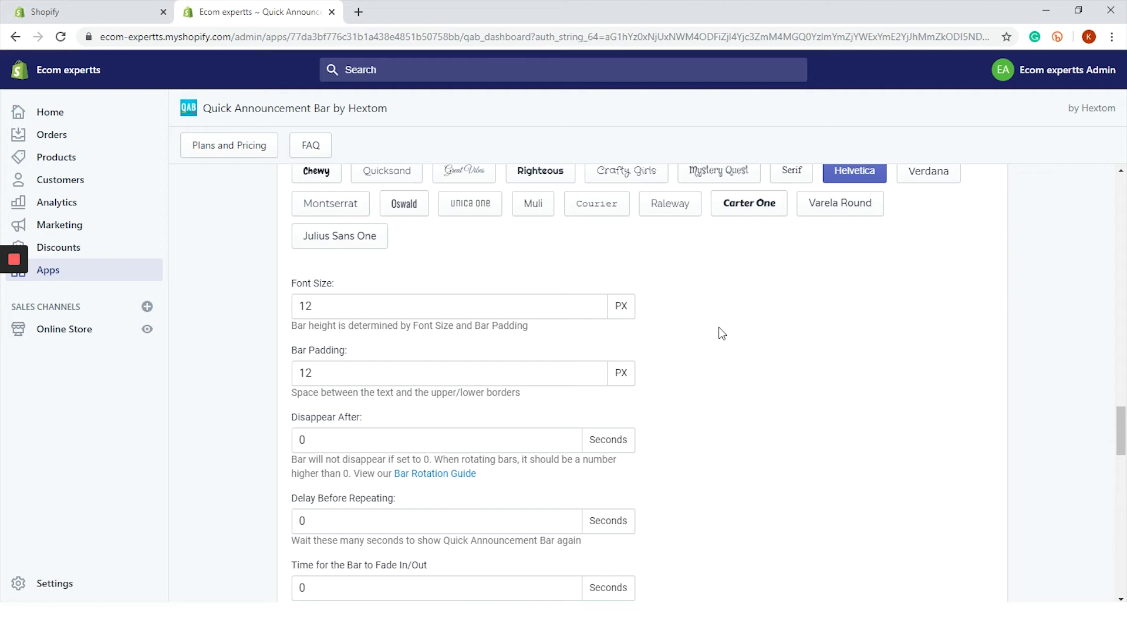
scroll(728, 339, "down", 3)
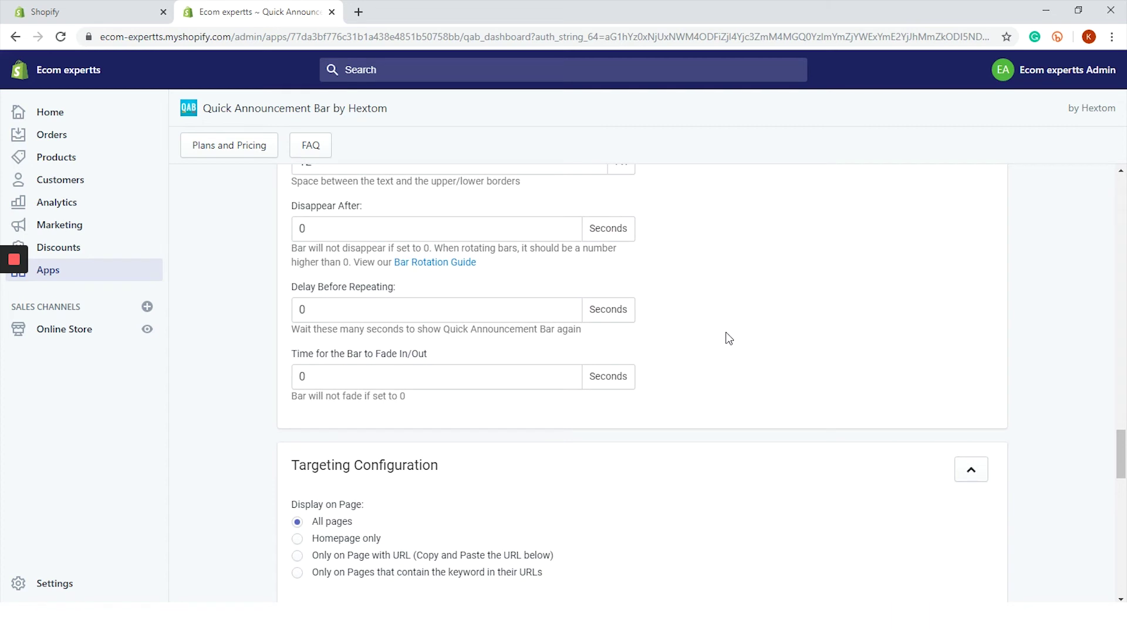
Step: Scroll past Targeting and Custom Code Configuration to the bottom Save button
scroll(728, 339, "down", 3)
scroll(723, 331, "down", 3)
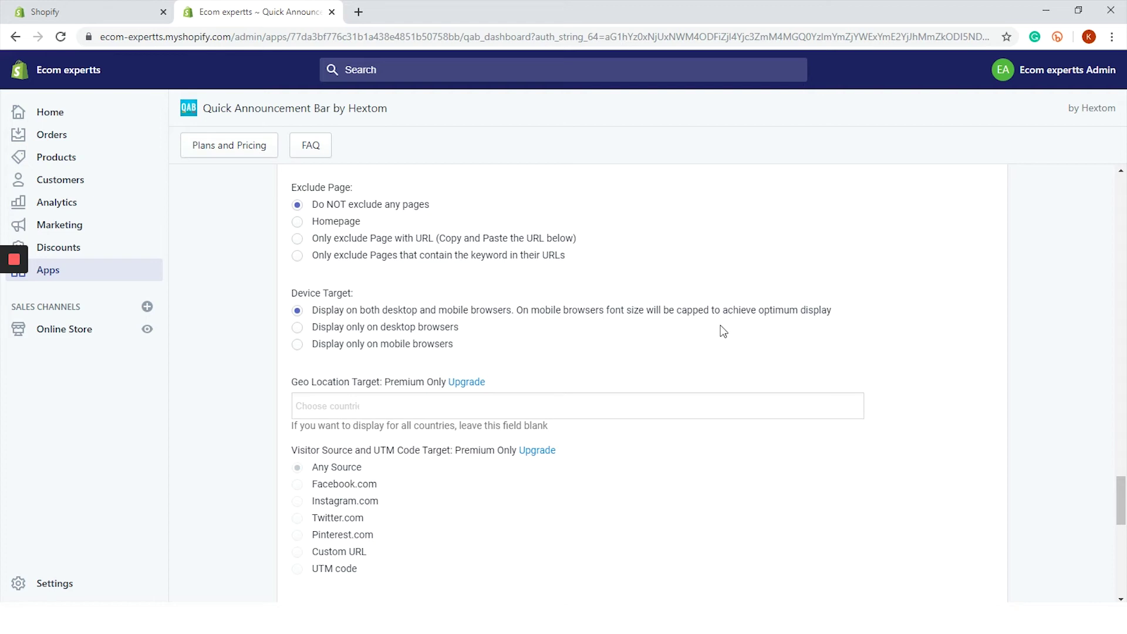
scroll(723, 331, "down", 3)
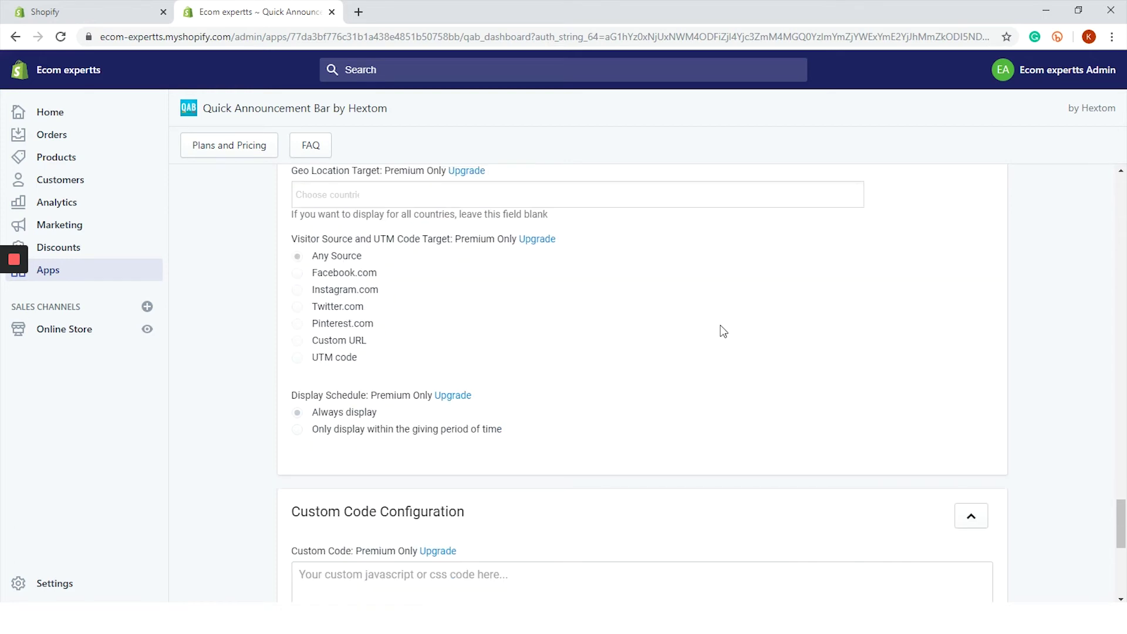
scroll(723, 332, "down", 3)
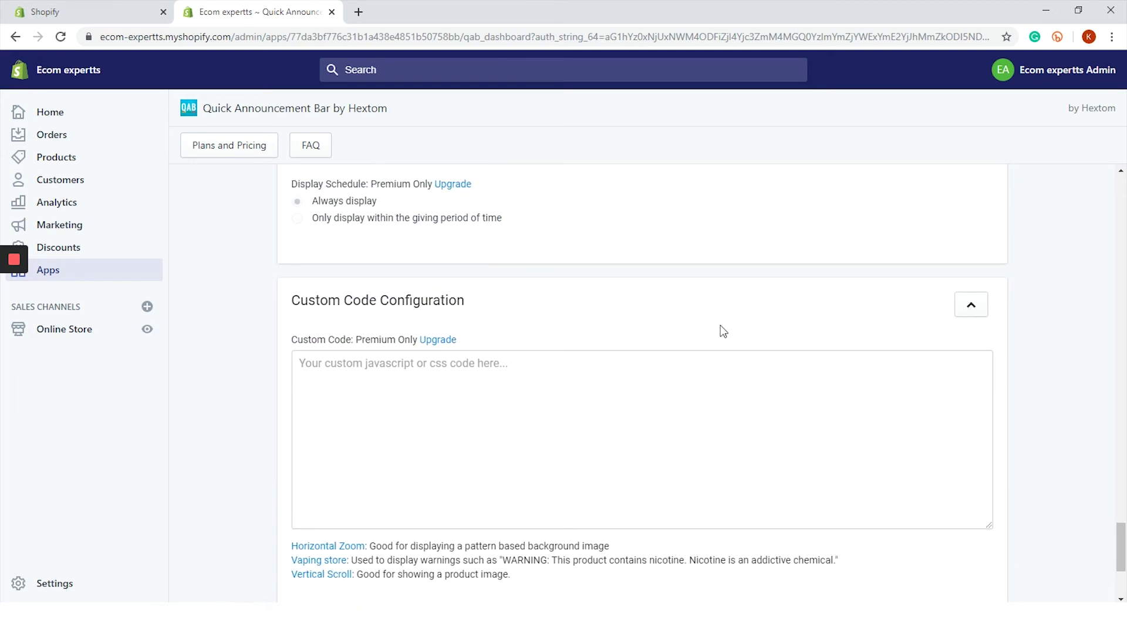
scroll(723, 332, "down", 3)
Step: Confirm the Fall/Winter Sale bar's creation and view it on the storefront
left_click(974, 438)
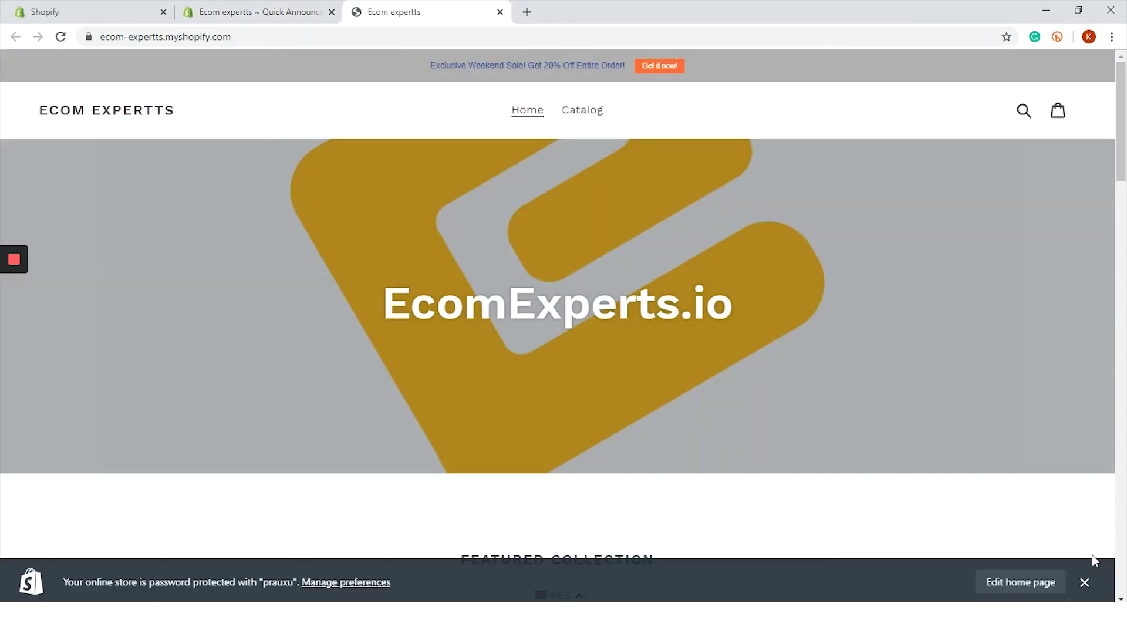
left_click(1085, 580)
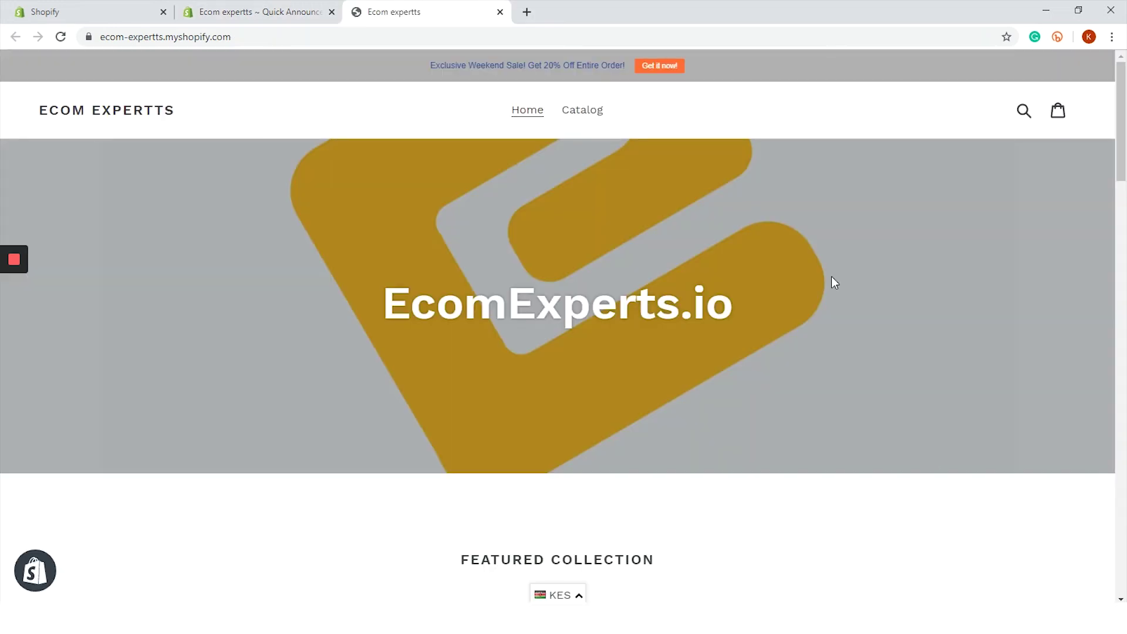
Step: Test the bar's 'Get it now!' button, which opens the /collections/all Products page
left_click(667, 66)
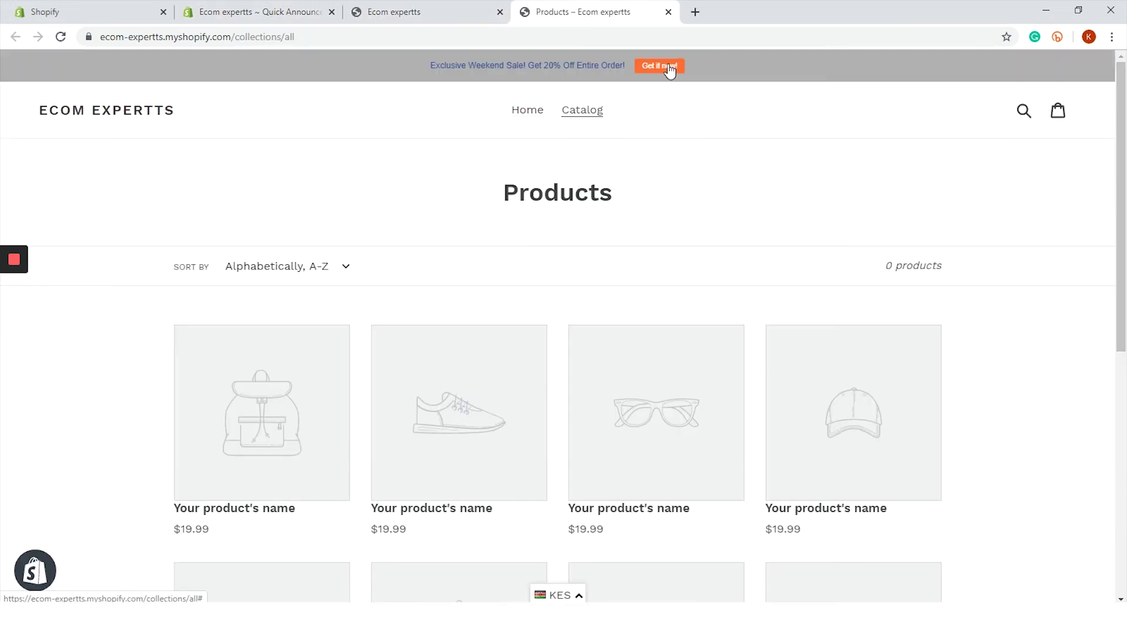